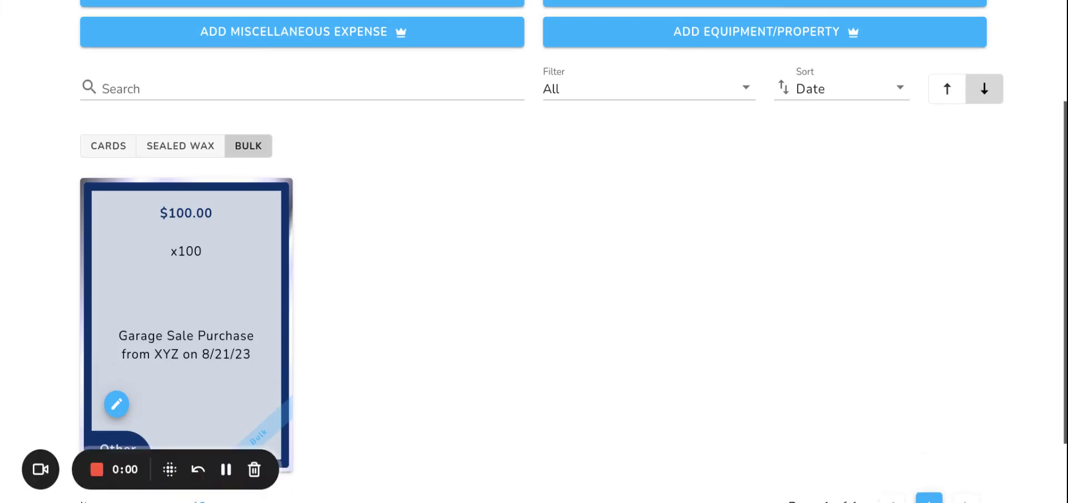
- Show the Cards inventory and expand the action menu on the Lebron James card
left_click(109, 144)
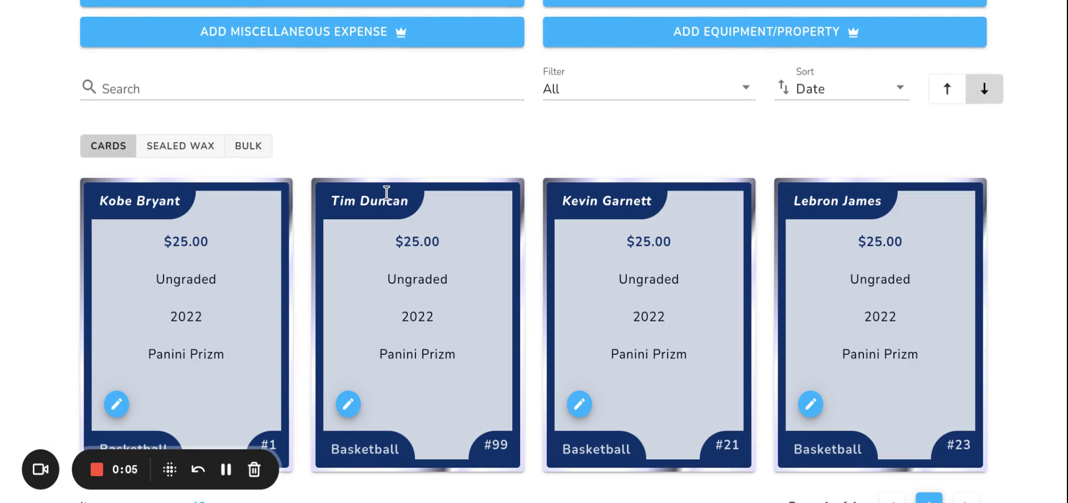
scroll(387, 192, "up", 2)
scroll(386, 192, "down", 3)
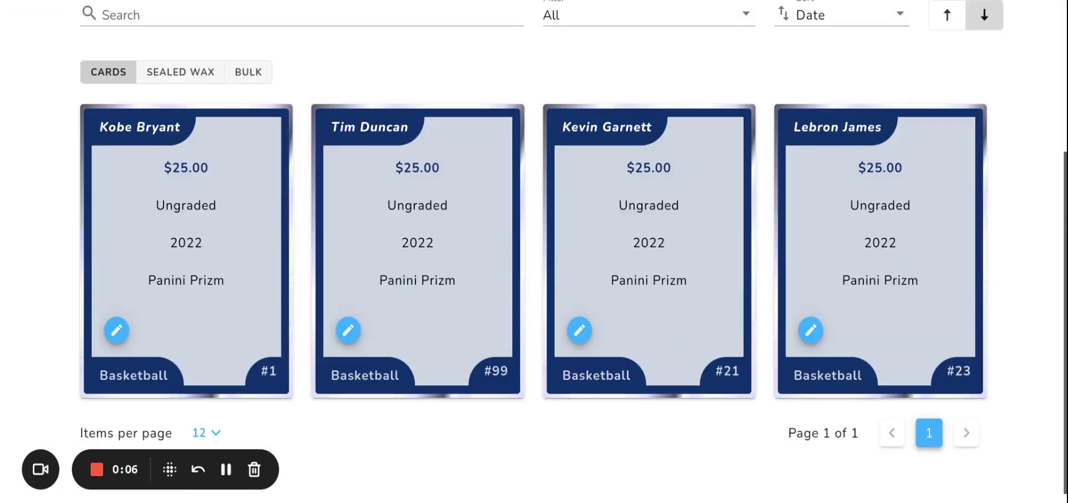
scroll(334, 185, "up", 1)
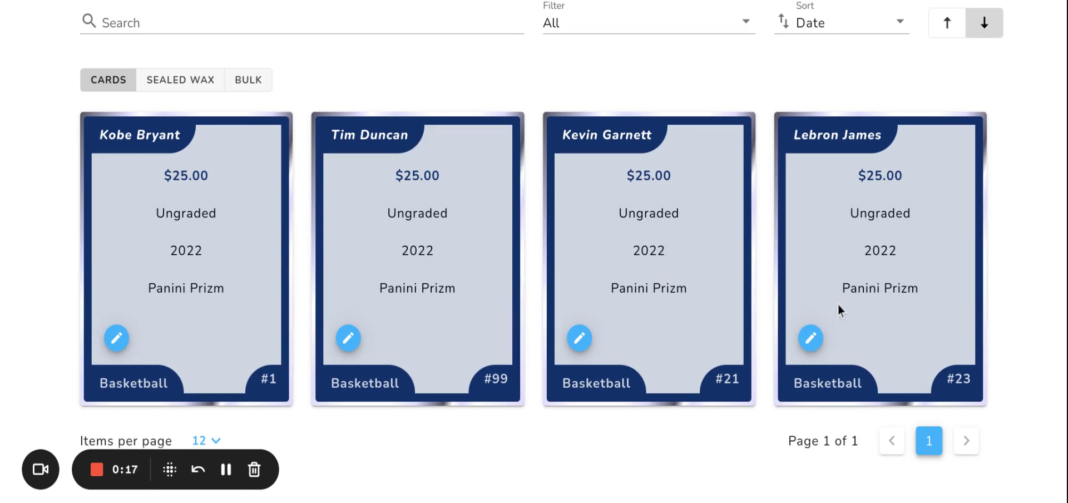
left_click(810, 338)
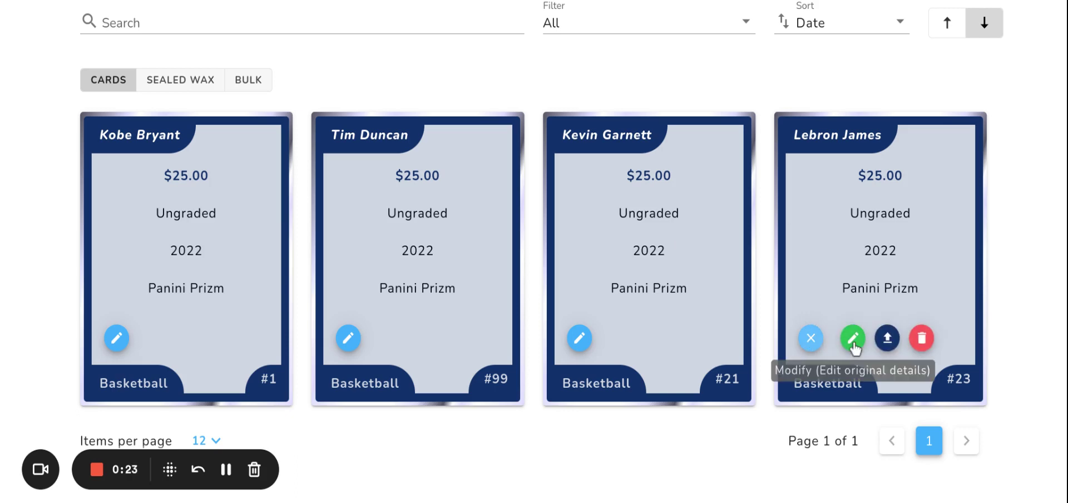
- Mark the Lebron James card as sold with a sale date of 2023-08-23
left_click(888, 339)
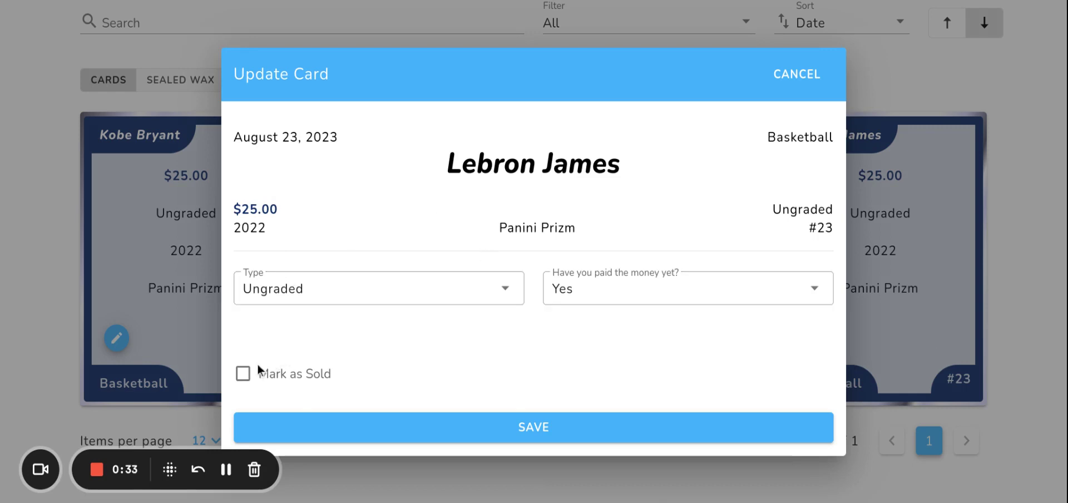
left_click(243, 374)
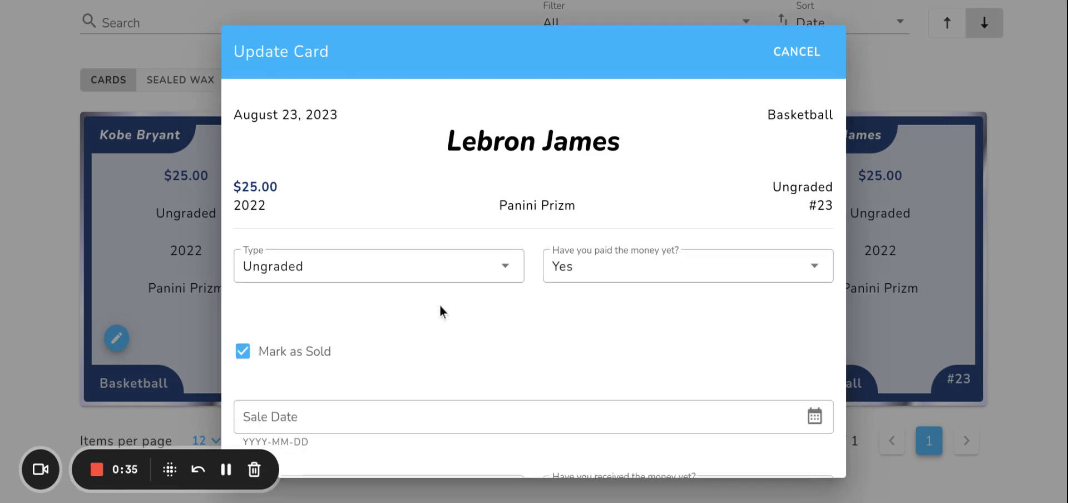
scroll(440, 306, "down", 4)
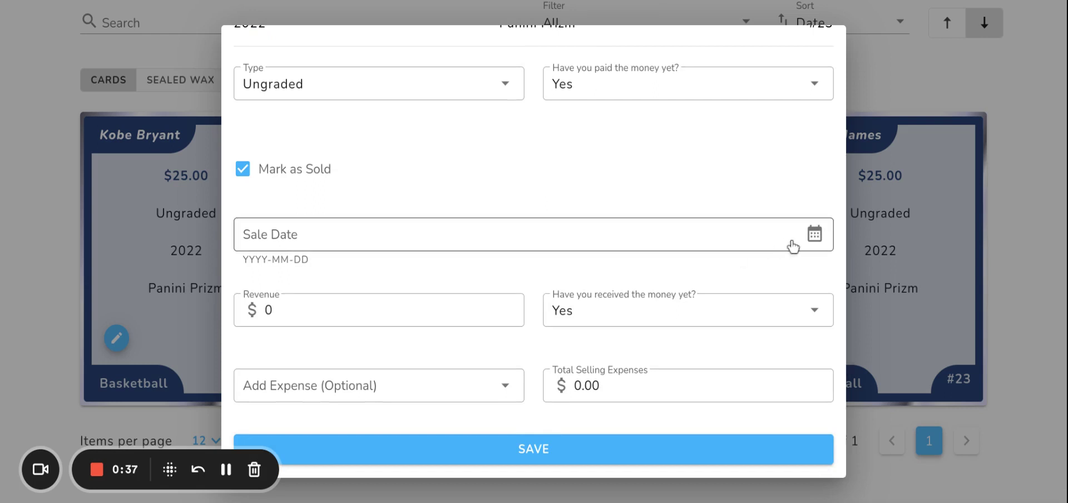
left_click(816, 236)
left_click(817, 237)
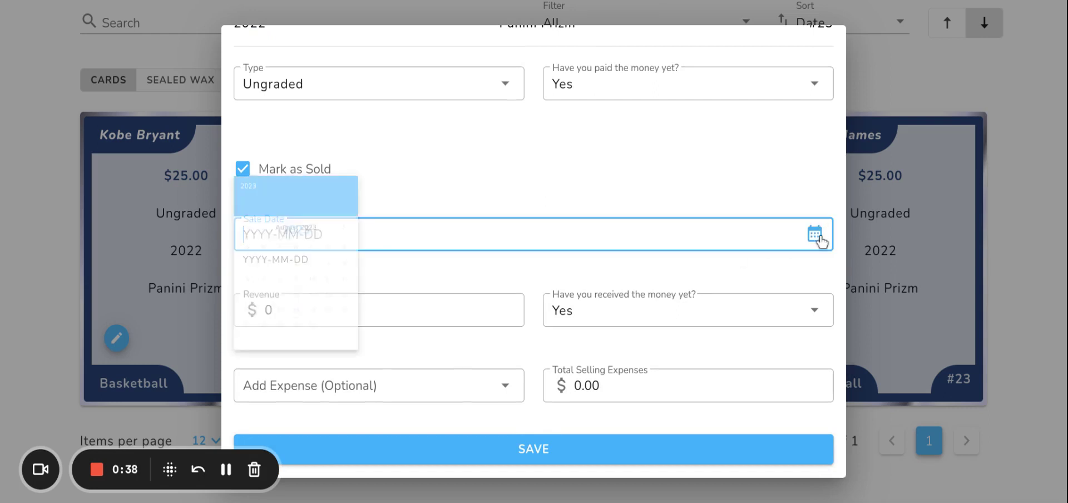
left_click(346, 273)
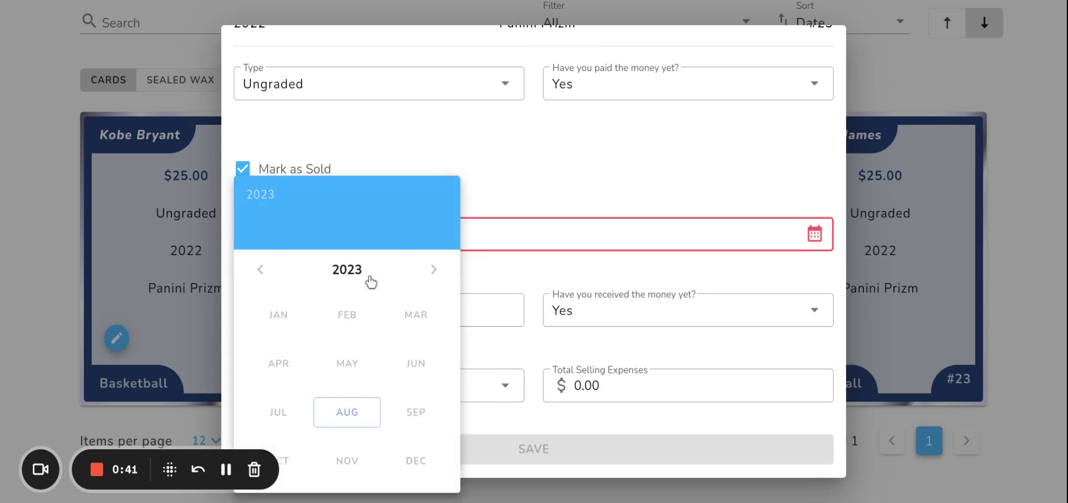
left_click(352, 412)
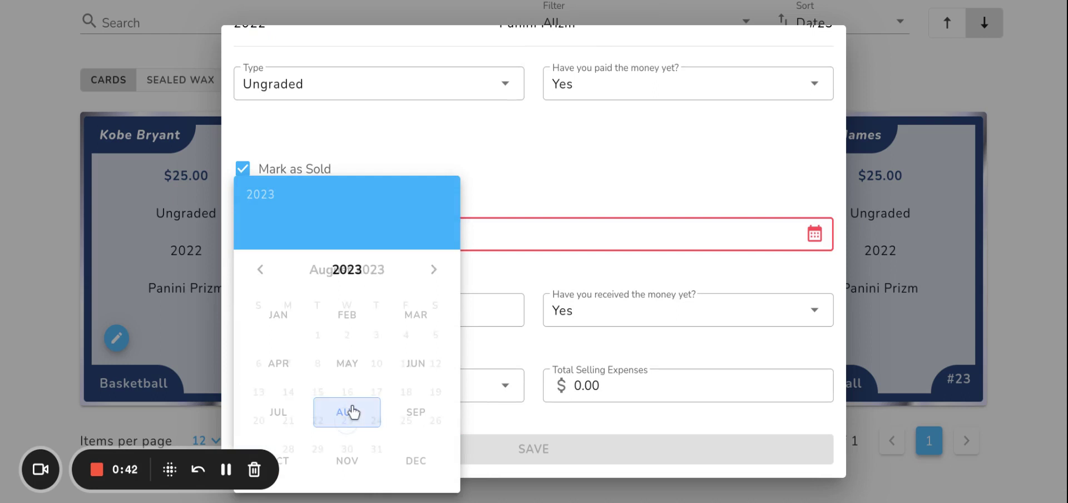
left_click(347, 418)
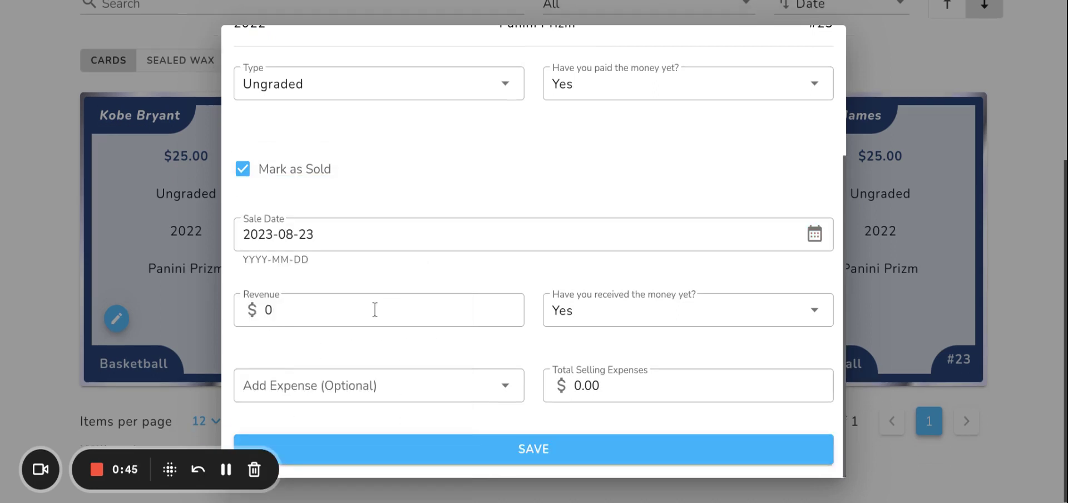
- Set the sale revenue to 100, adding no selling expense
left_click(375, 310)
key("BackSpace")
type("100")
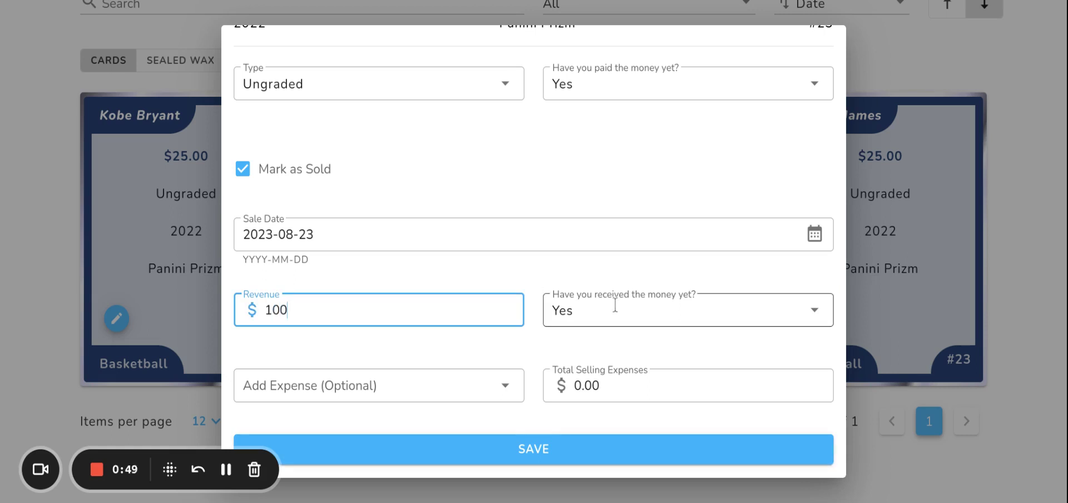
scroll(615, 306, "down", 1)
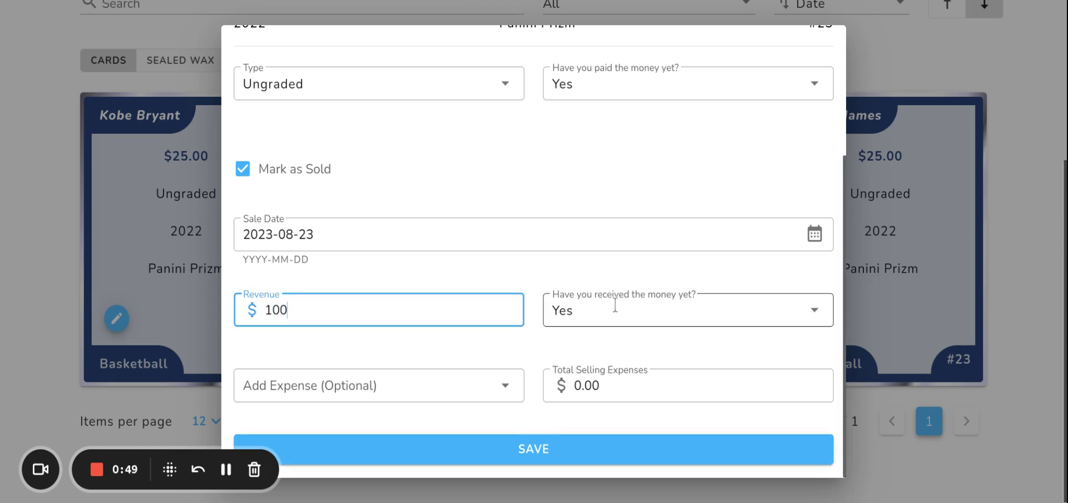
left_click(513, 386)
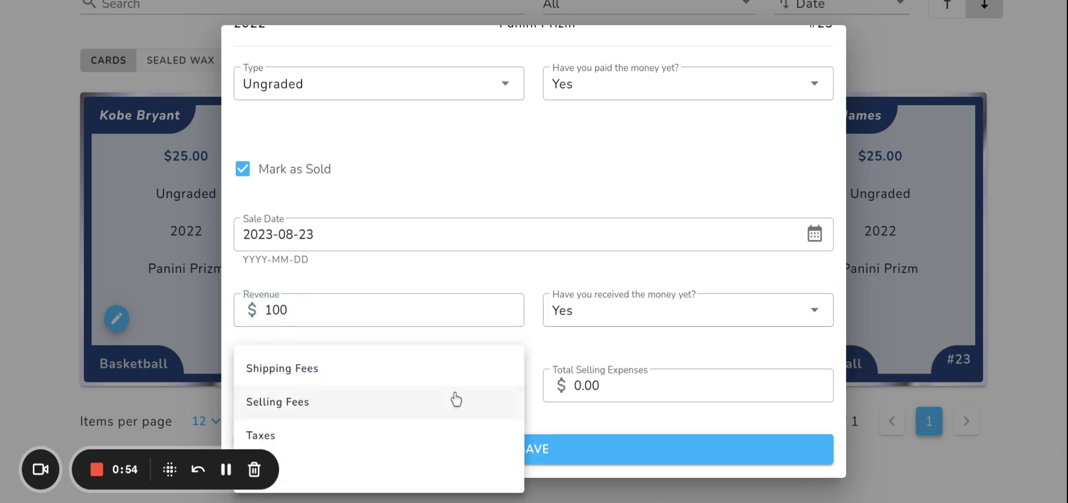
left_click(539, 349)
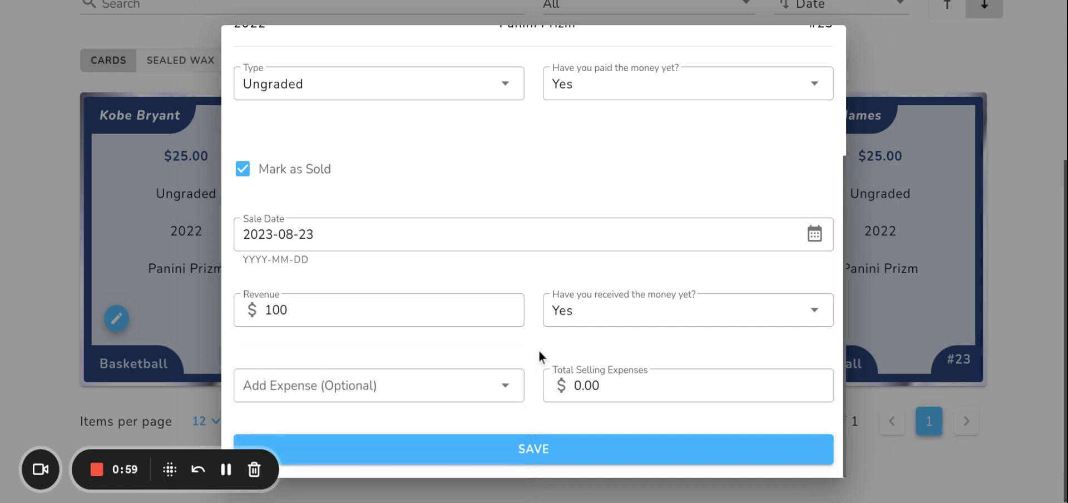
scroll(538, 353, "up", 2)
scroll(540, 420, "down", 2)
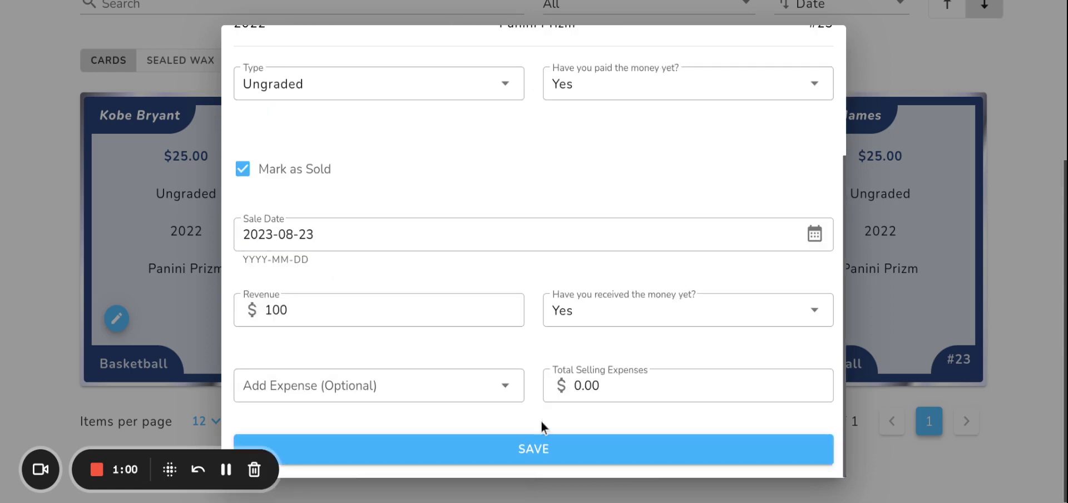
- Save the Update Card dialog and check the inventory for the Lebron James Sold ribbon
left_click(536, 451)
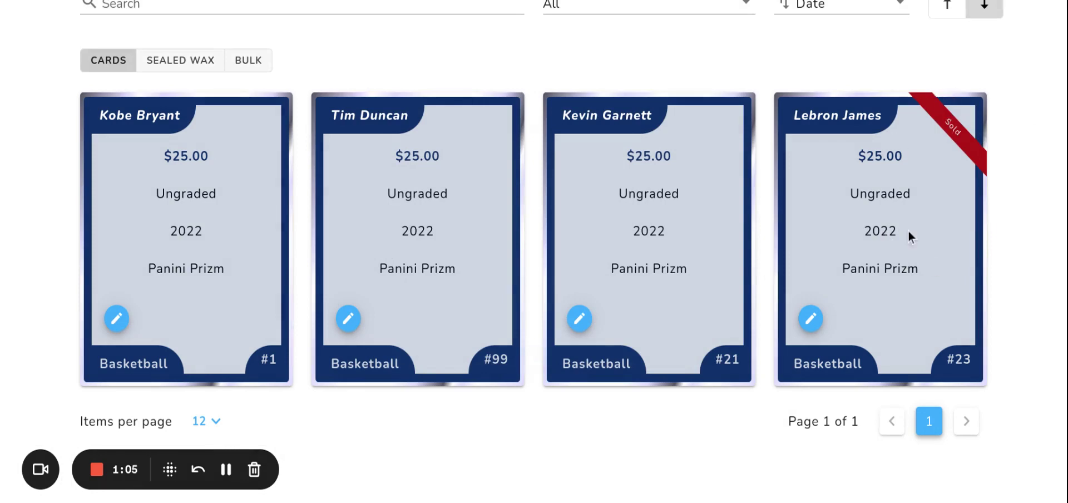
scroll(892, 229, "up", 4)
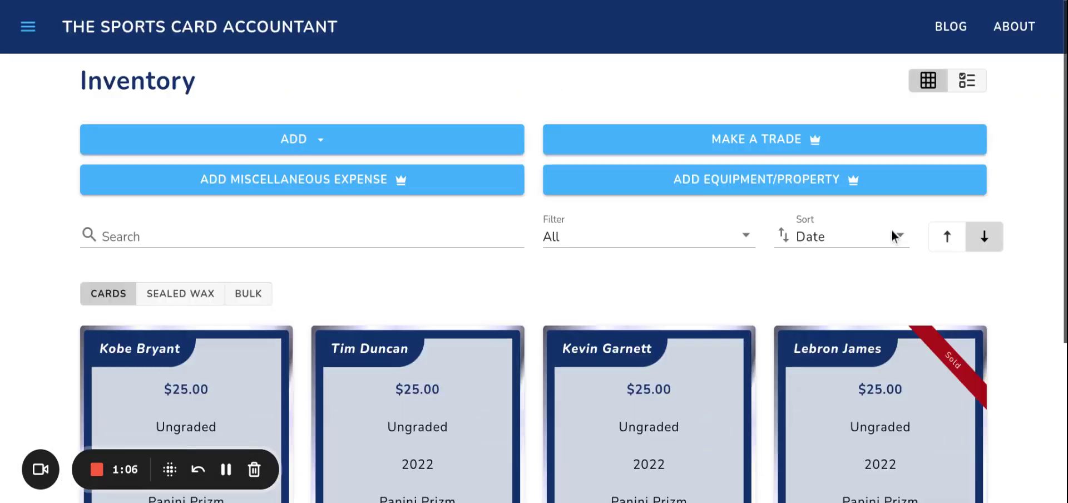
scroll(893, 230, "down", 2)
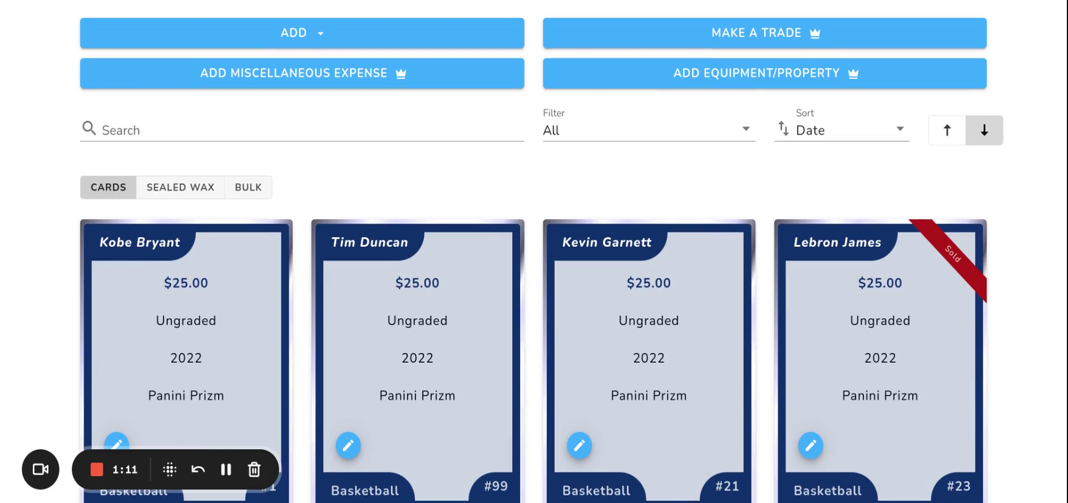
scroll(573, 251, "down", 1)
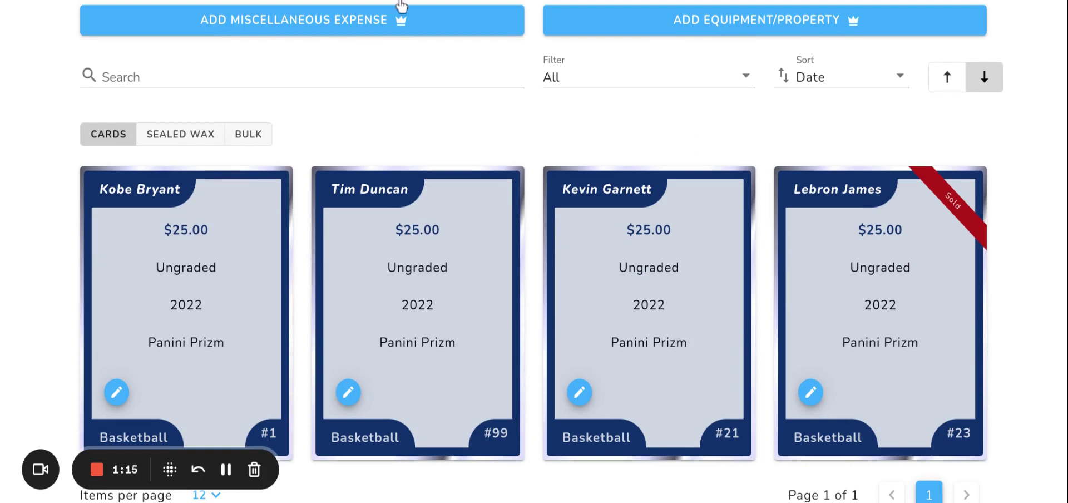
- Show the Bulk inventory and expand the action menu on the Garage Sale Purchase lot
left_click(236, 139)
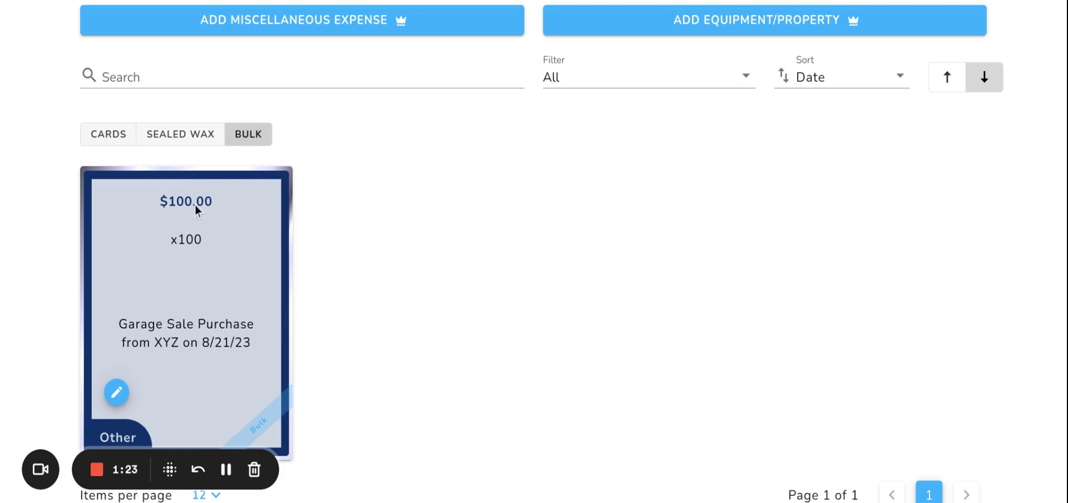
scroll(191, 229, "down", 1)
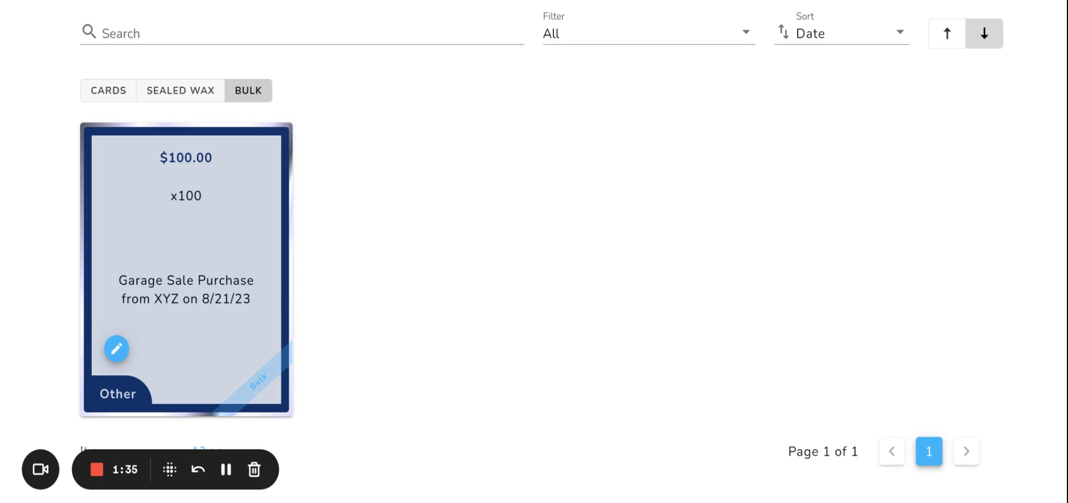
left_click(116, 348)
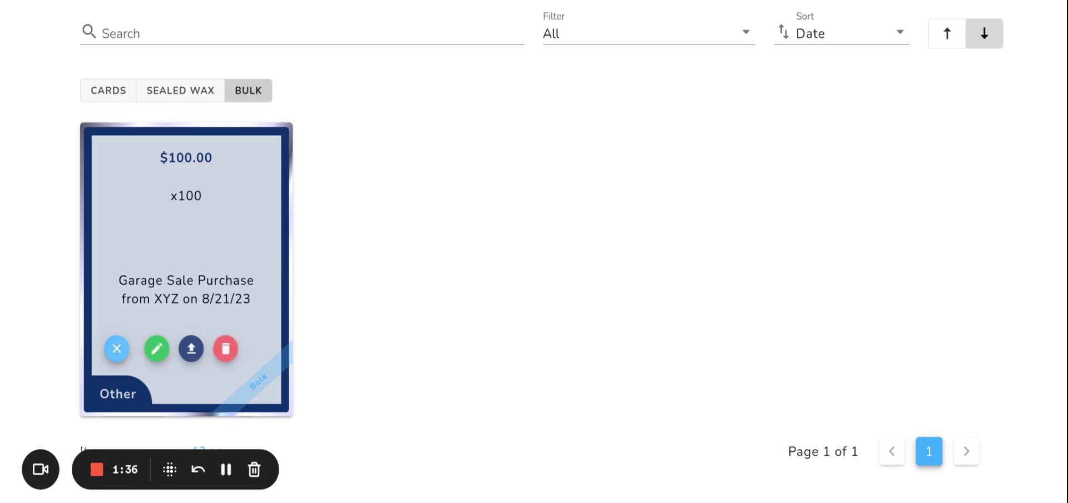
left_click(194, 350)
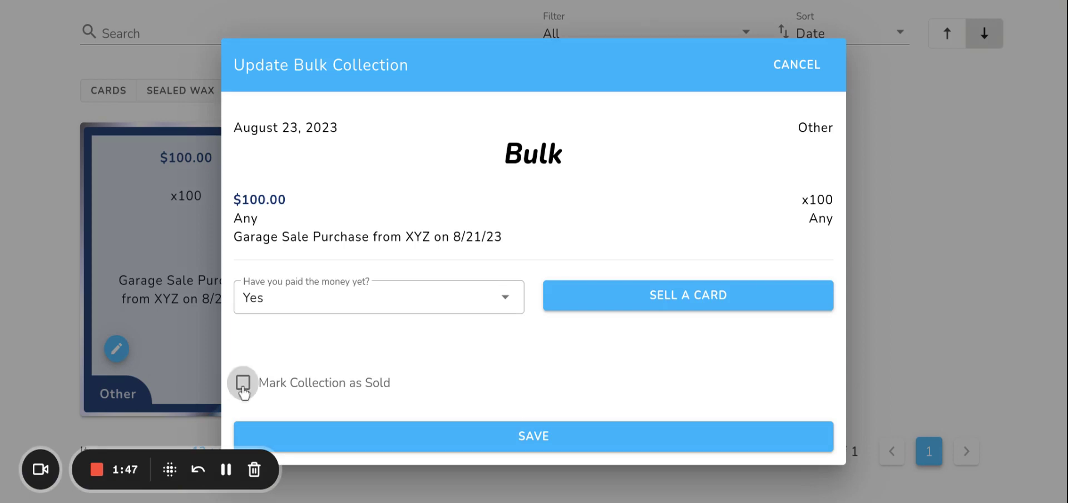
left_click(242, 382)
scroll(329, 344, "down", 4)
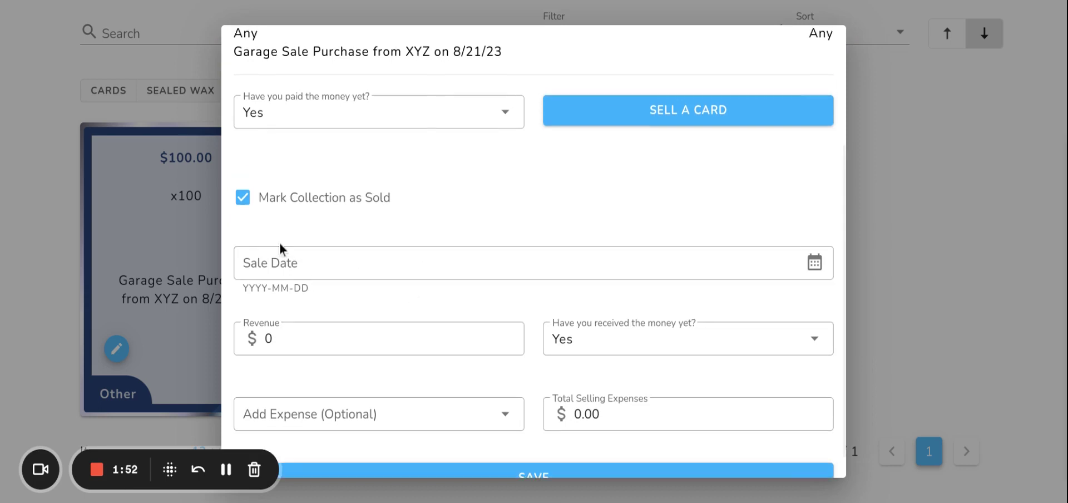
left_click(242, 198)
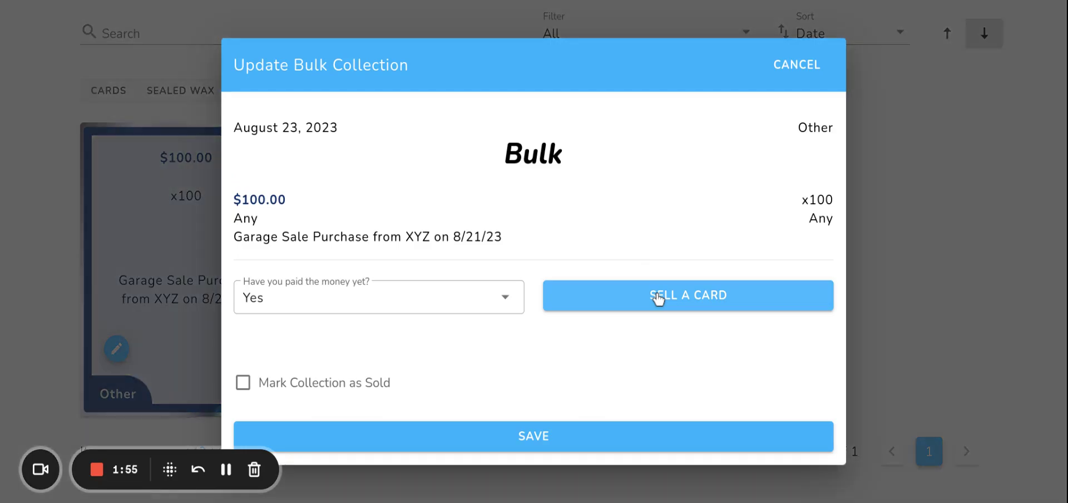
- Start selling a card from the lot with player 'Lebron James' and year 2003
left_click(659, 298)
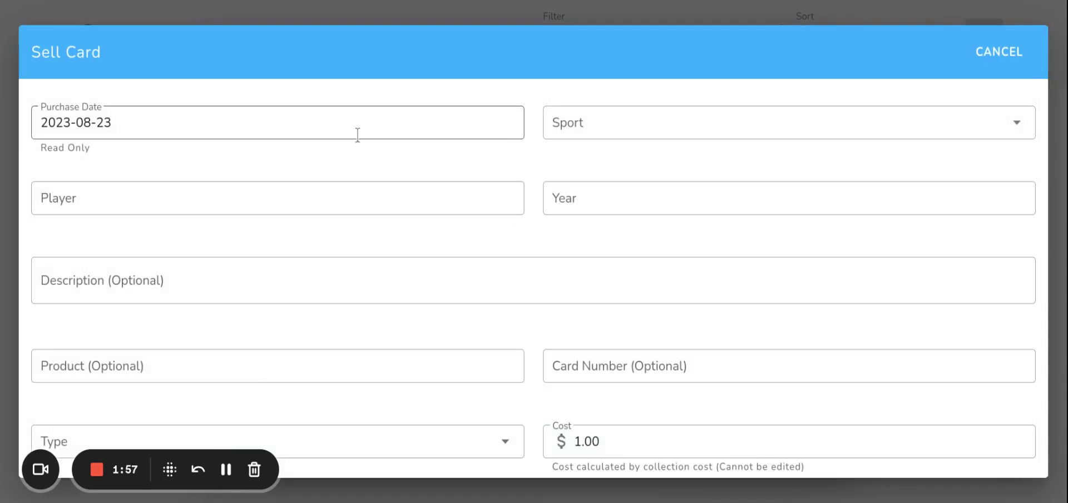
scroll(406, 190, "down", 2)
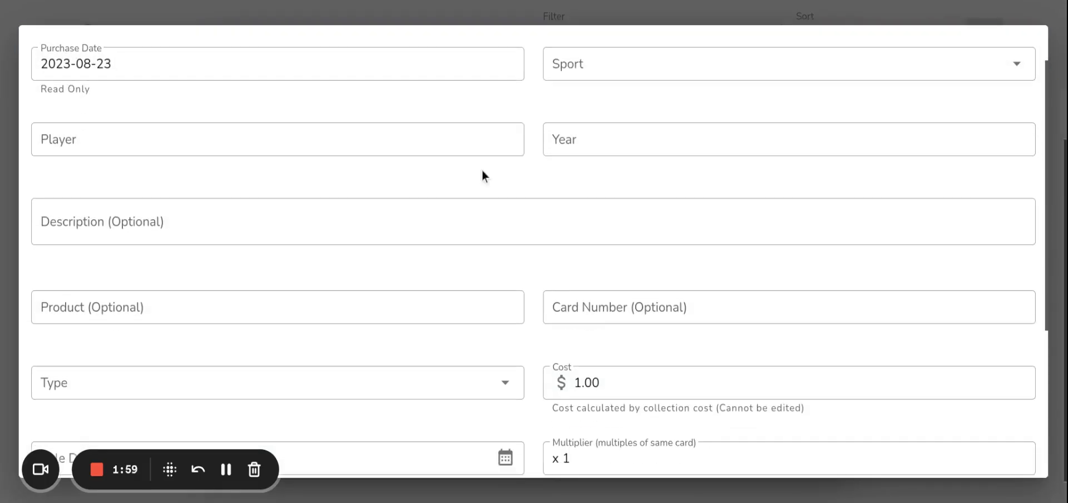
left_click(297, 146)
type("Lebron ")
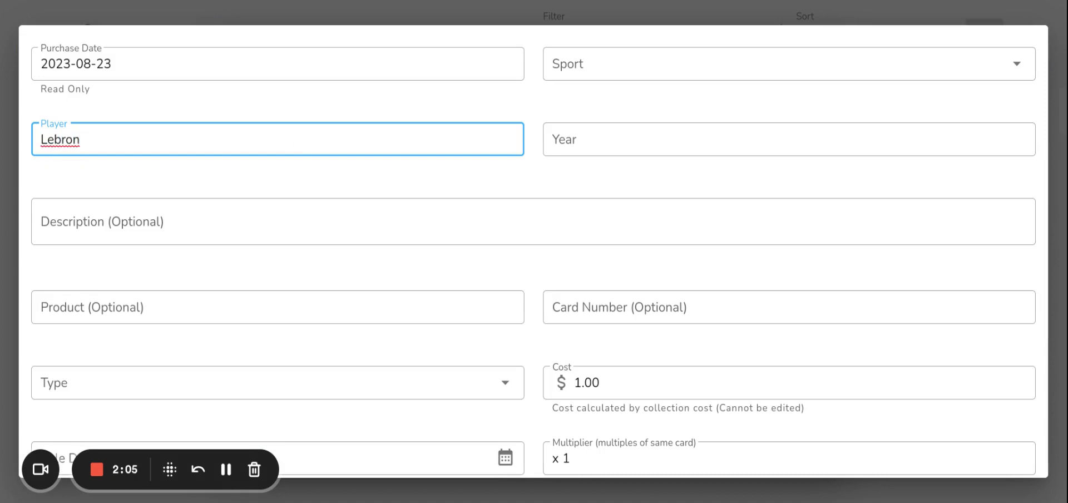
type("James")
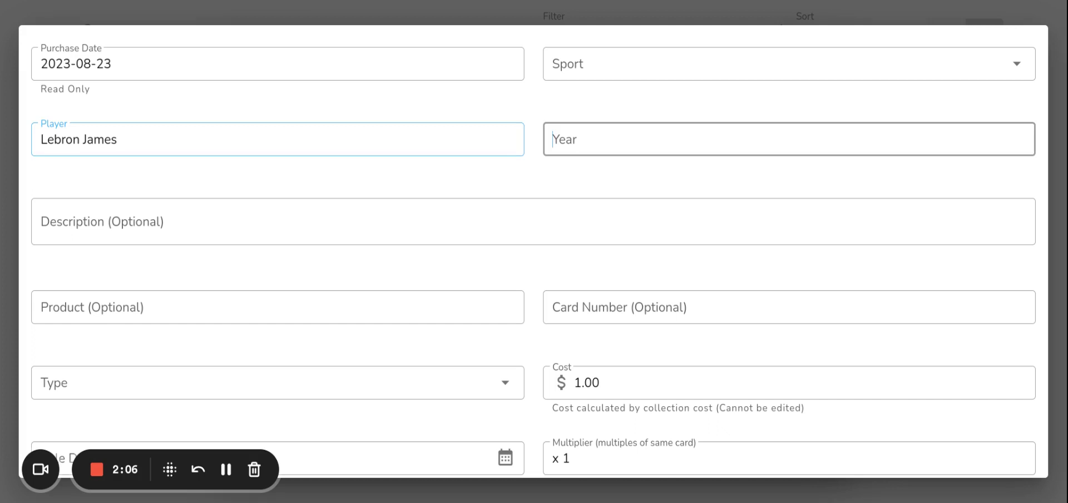
left_click(612, 140)
type("2003")
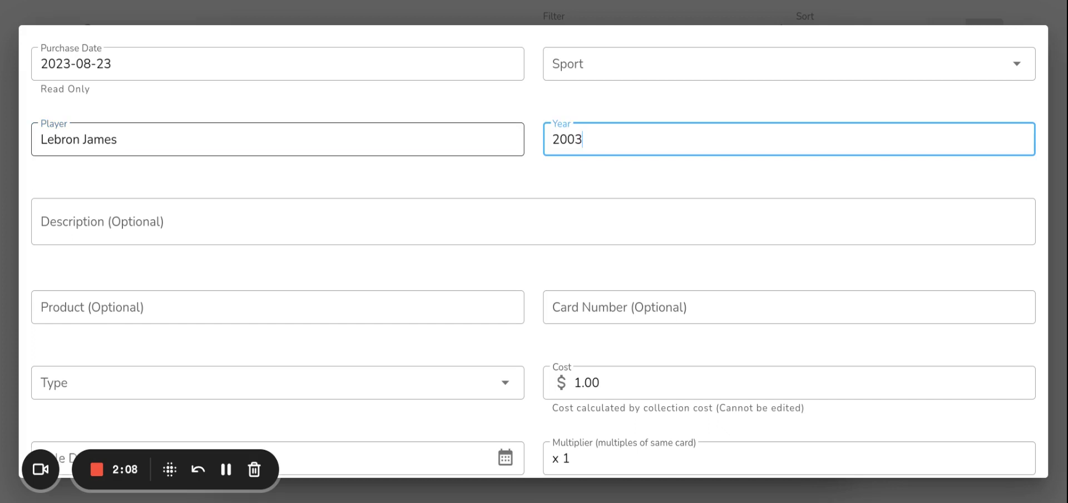
- Set the card's sport to Basketball and its type to Ungraded
left_click(228, 219)
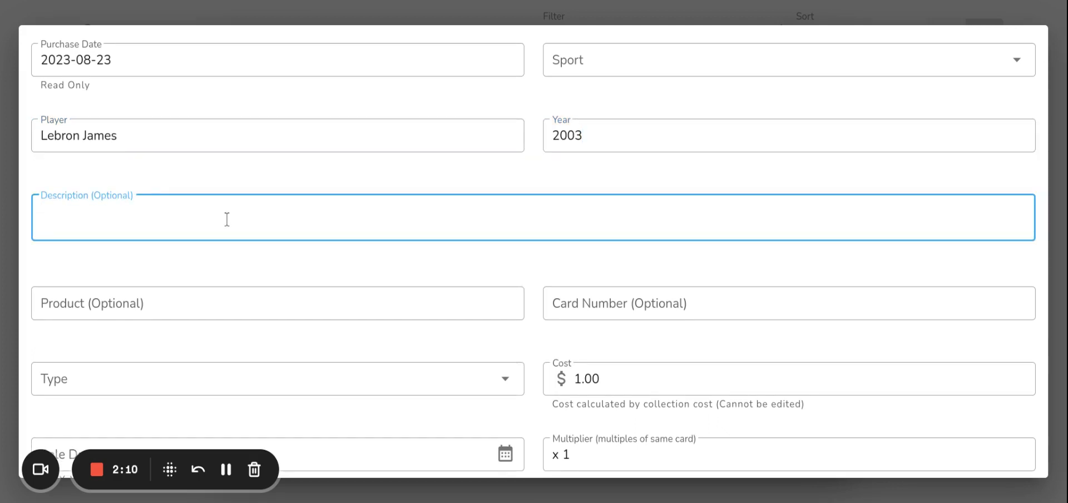
left_click(593, 72)
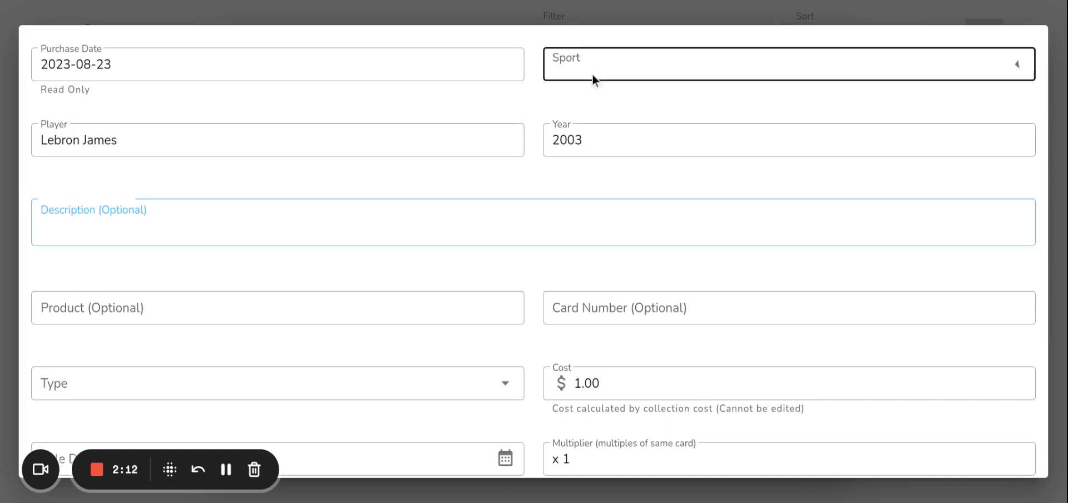
left_click(595, 105)
scroll(366, 213, "down", 1)
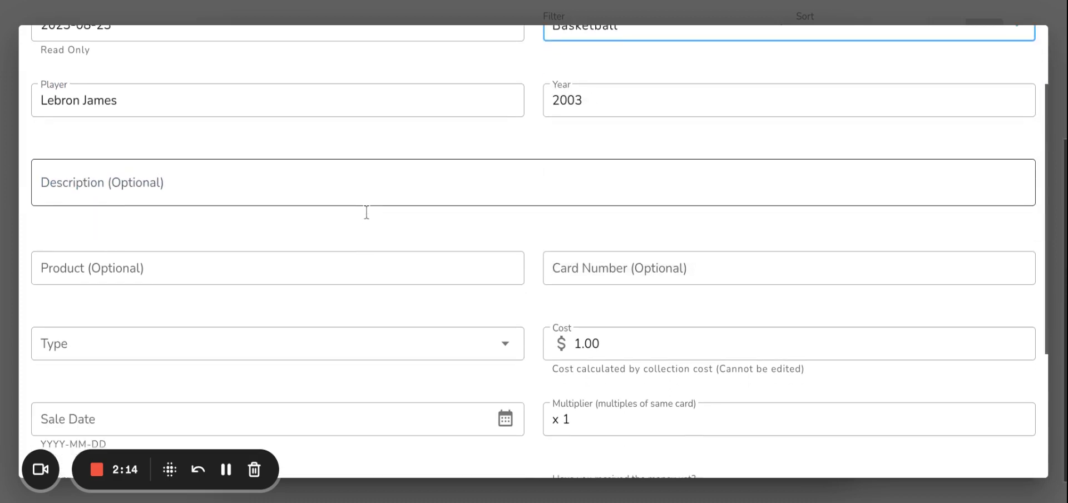
scroll(328, 251, "down", 2)
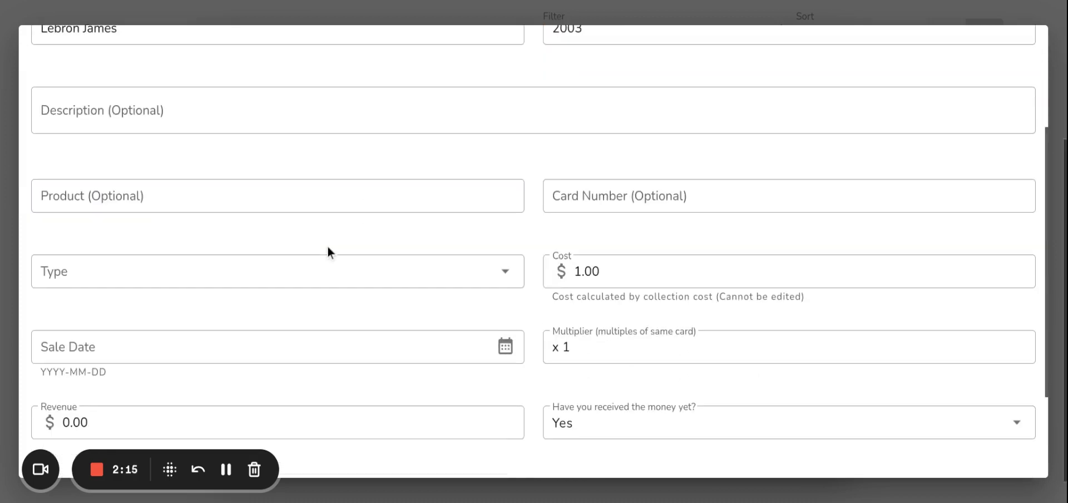
left_click(310, 231)
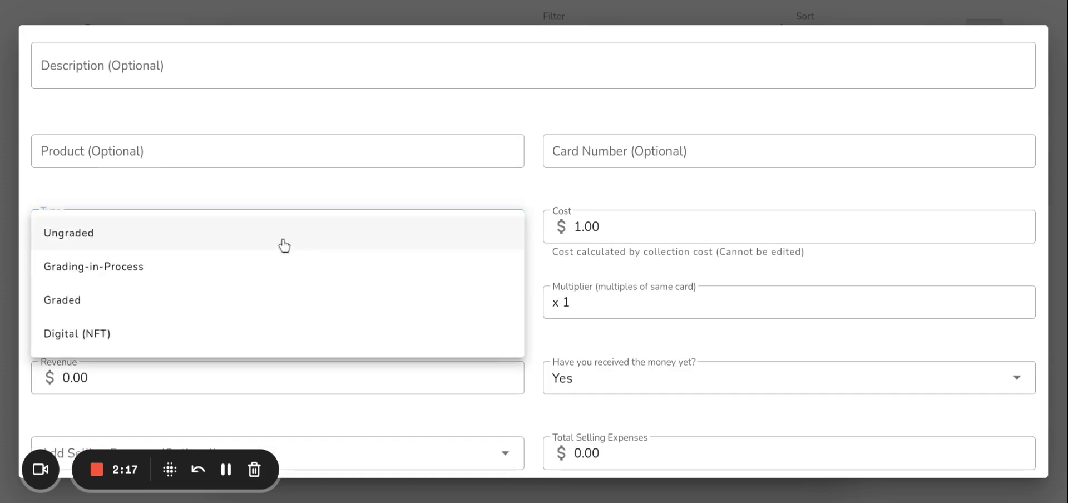
left_click(284, 240)
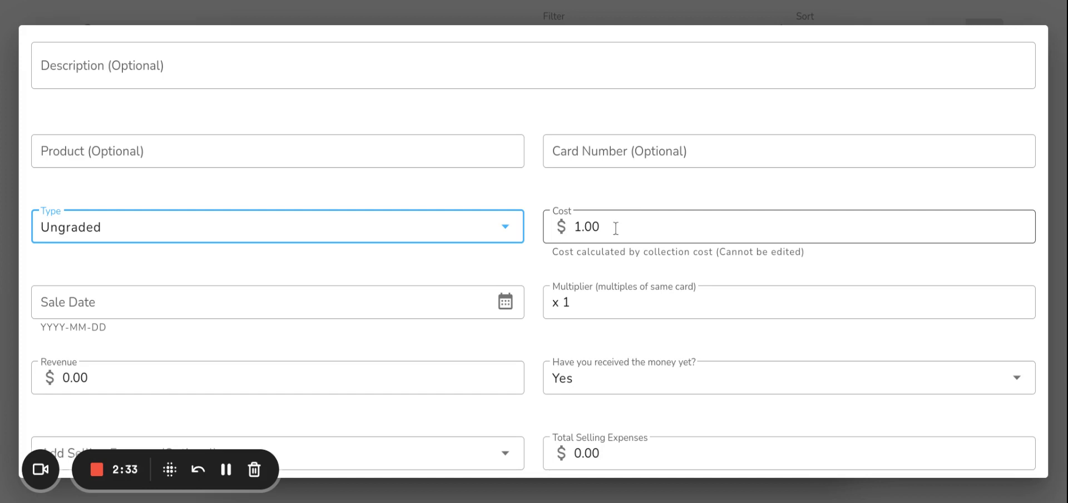
- Pick 2023-08-23 as the sale date and replace the revenue with 100
scroll(361, 293, "down", 2)
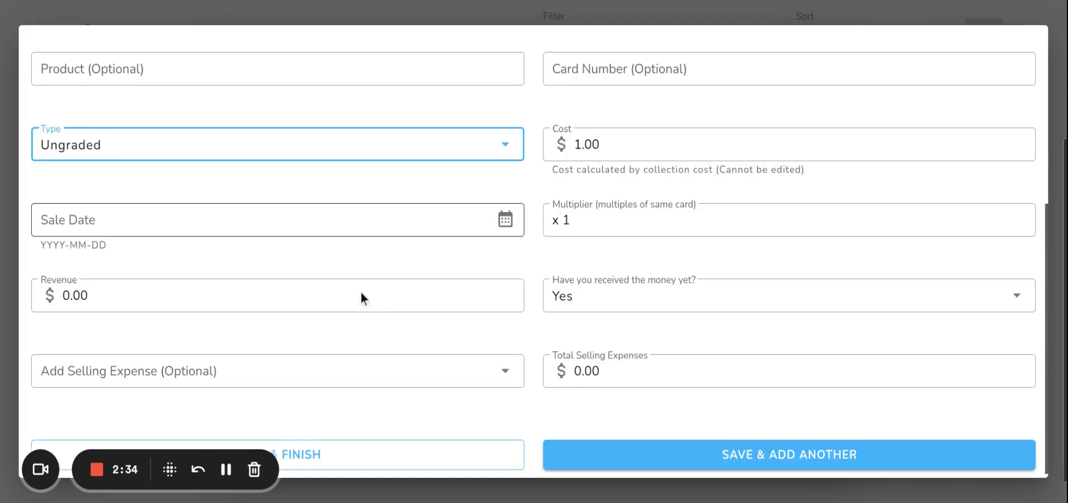
left_click(506, 224)
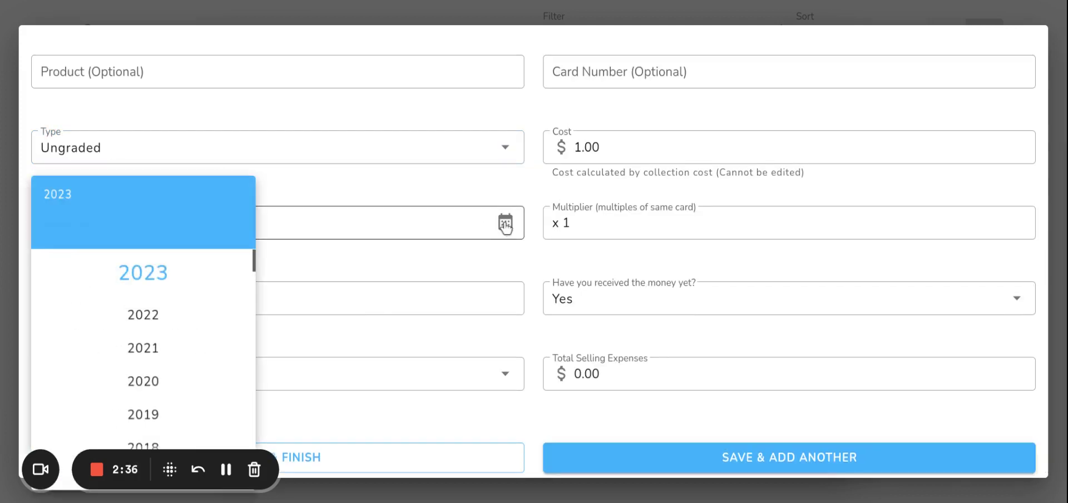
left_click(124, 284)
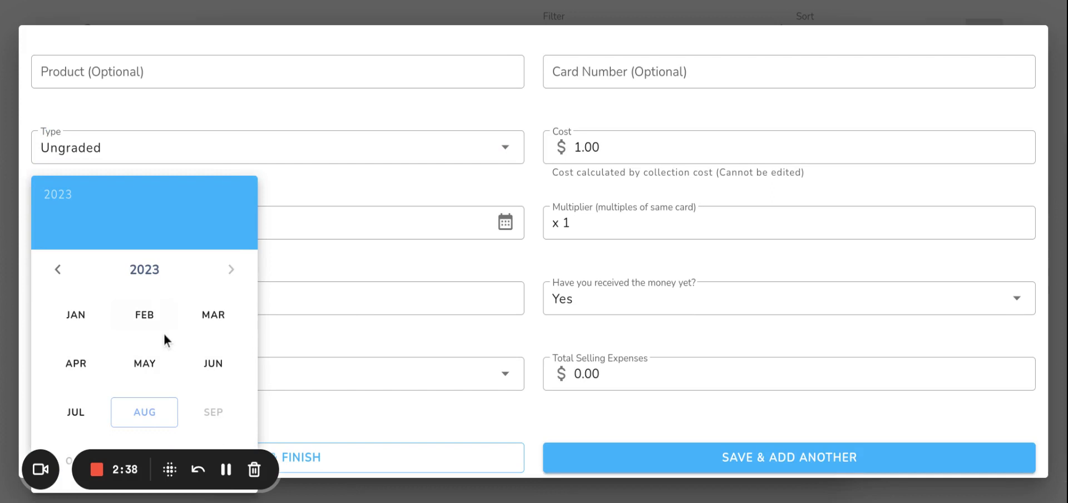
left_click(151, 419)
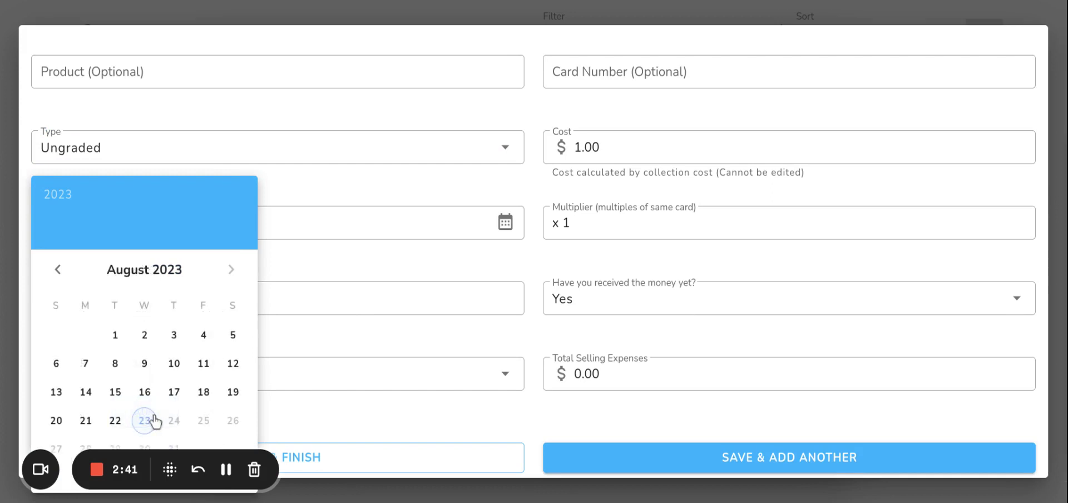
left_click(151, 421)
scroll(503, 312, "down", 1)
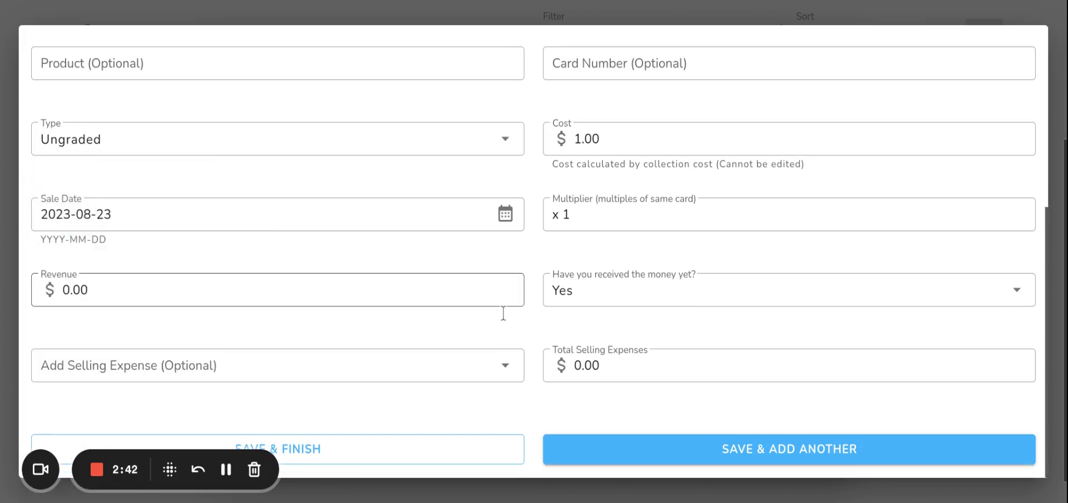
left_click(248, 298)
key("BackSpace")
key("BackSpace")
key("BackSpace")
key("BackSpace")
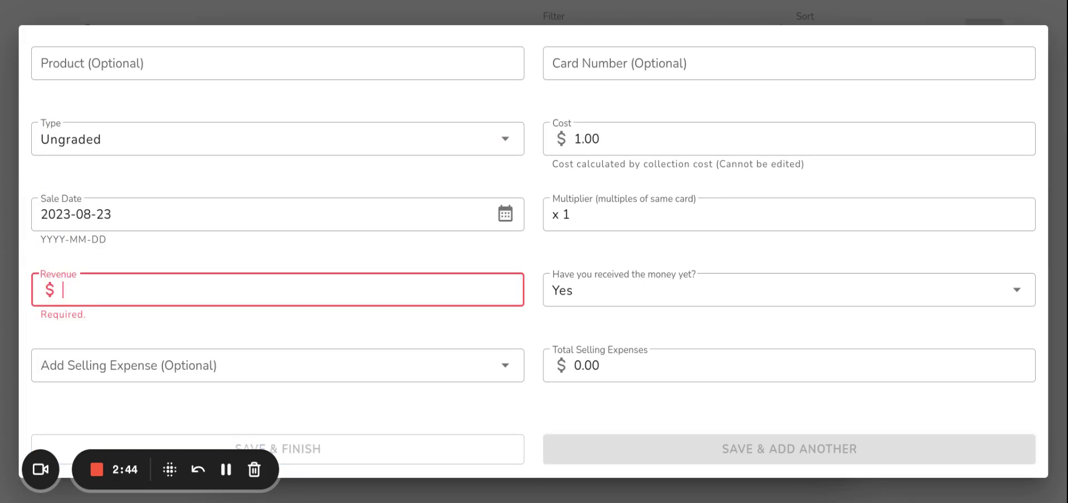
type("100")
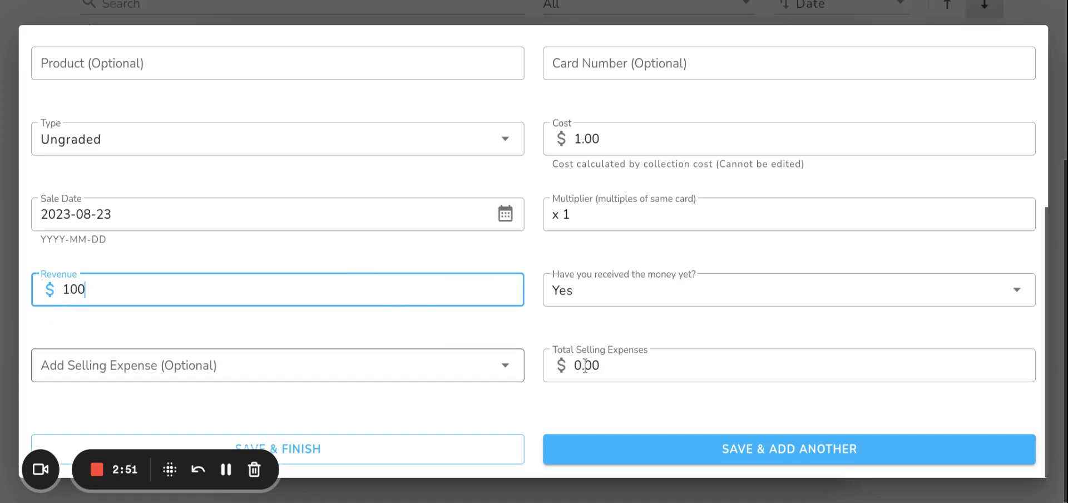
- Save the card sale and the Update Bulk Collection dialog, leaving the lot at x99 for $99.00
left_click(351, 452)
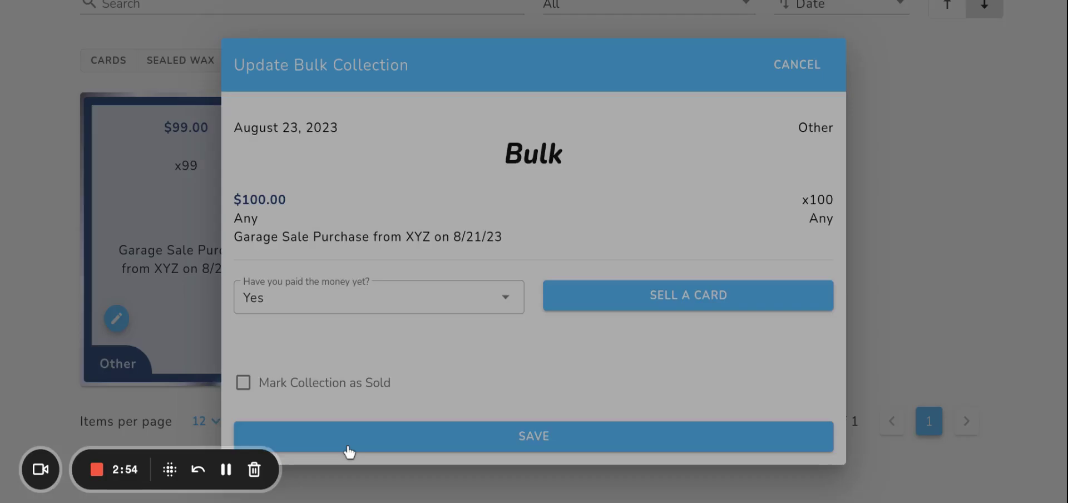
left_click(348, 447)
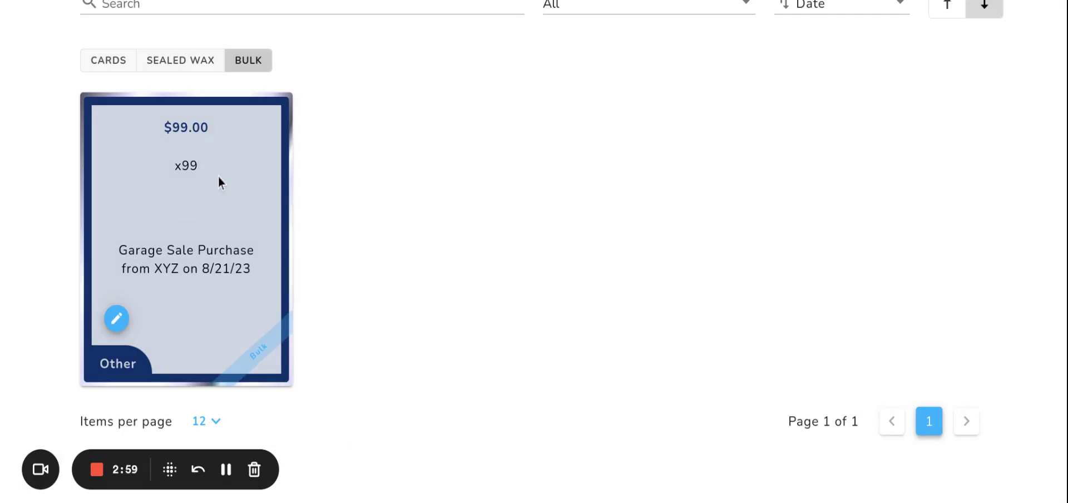
scroll(196, 115, "up", 1)
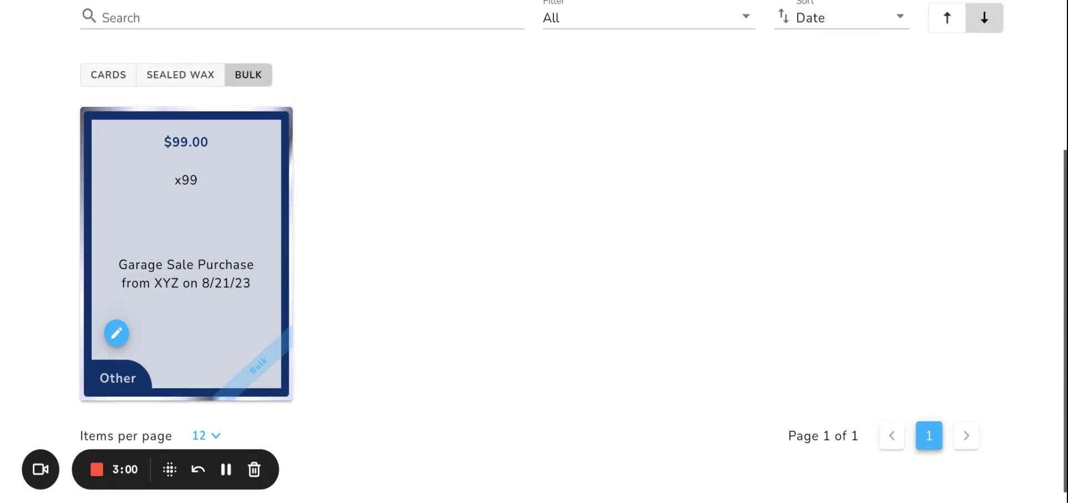